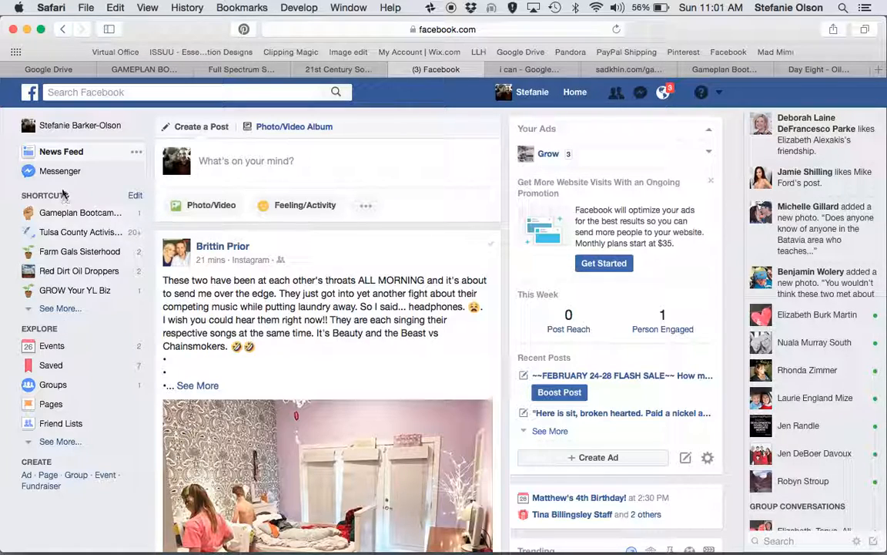
Open the Events page from the home feed and look through the upcoming, suggested and popular events
click(575, 94)
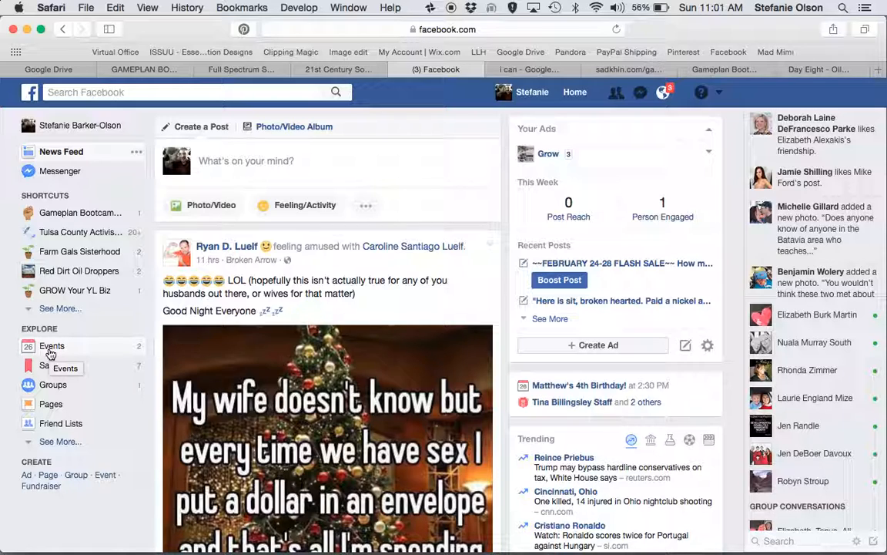
click(49, 350)
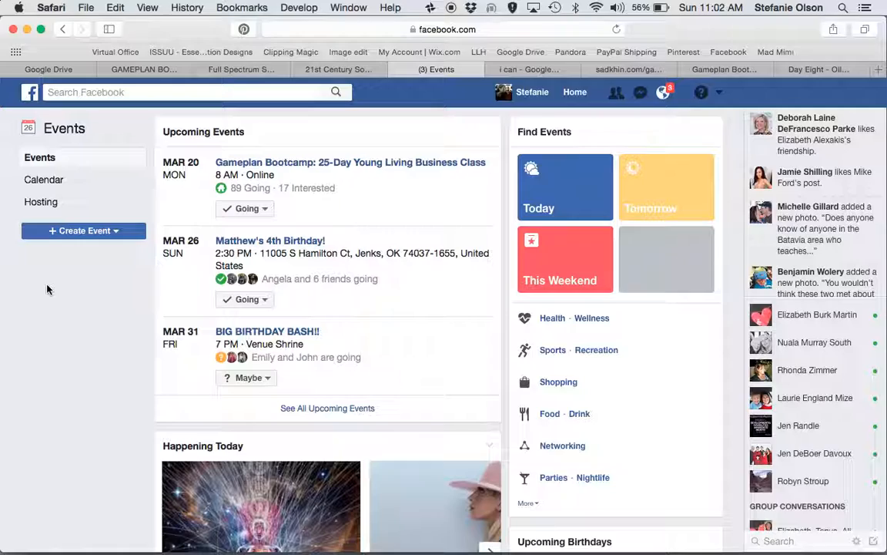
scroll(47, 289, down, 5)
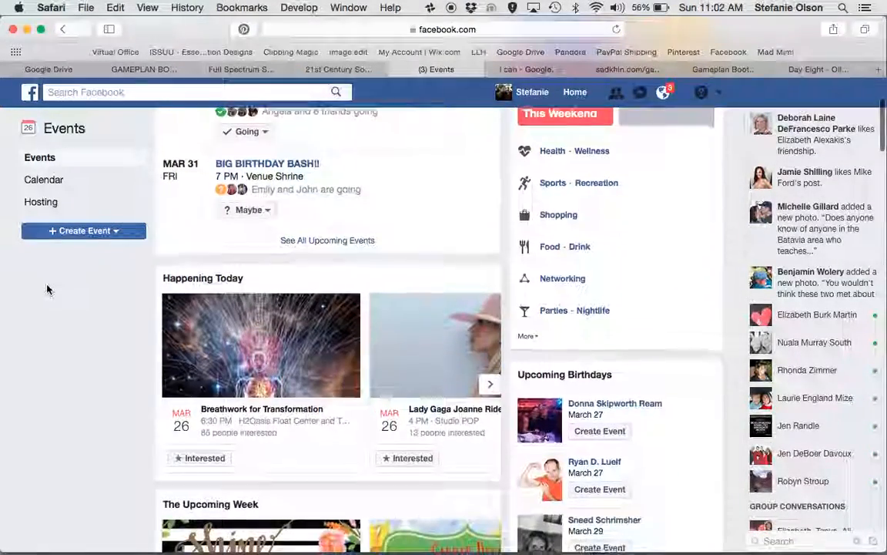
scroll(47, 288, down, 1)
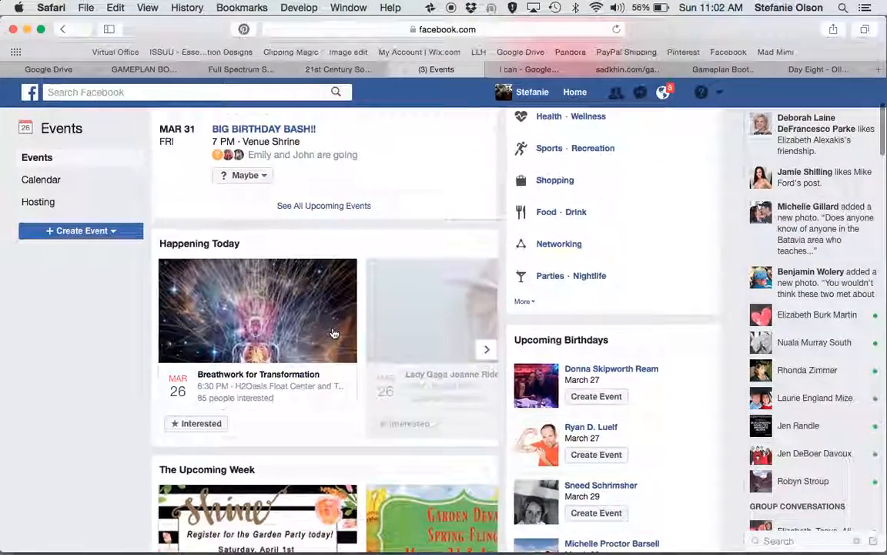
scroll(51, 439, down, 4)
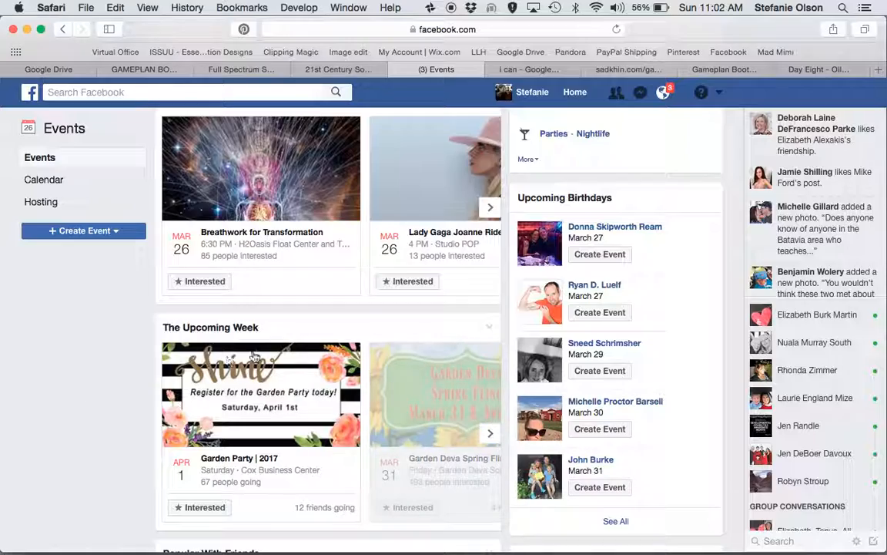
scroll(296, 499, down, 5)
scroll(296, 500, down, 5)
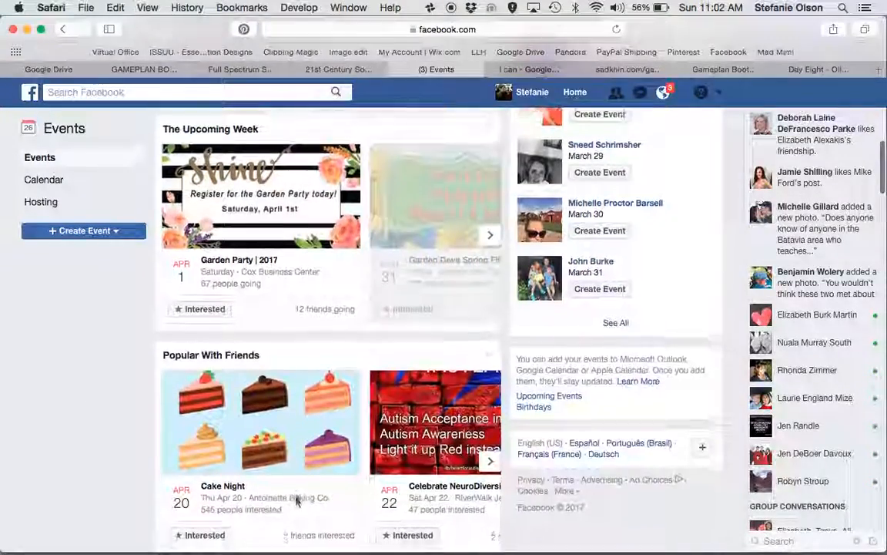
scroll(296, 499, up, 10)
scroll(295, 499, up, 3)
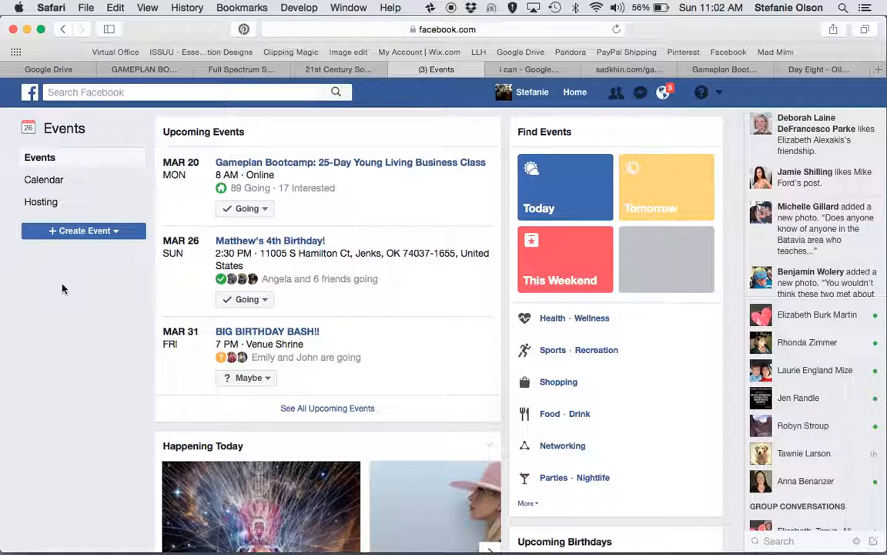
Start a new public event and set the personal profile as its host instead of the Grow page
click(115, 231)
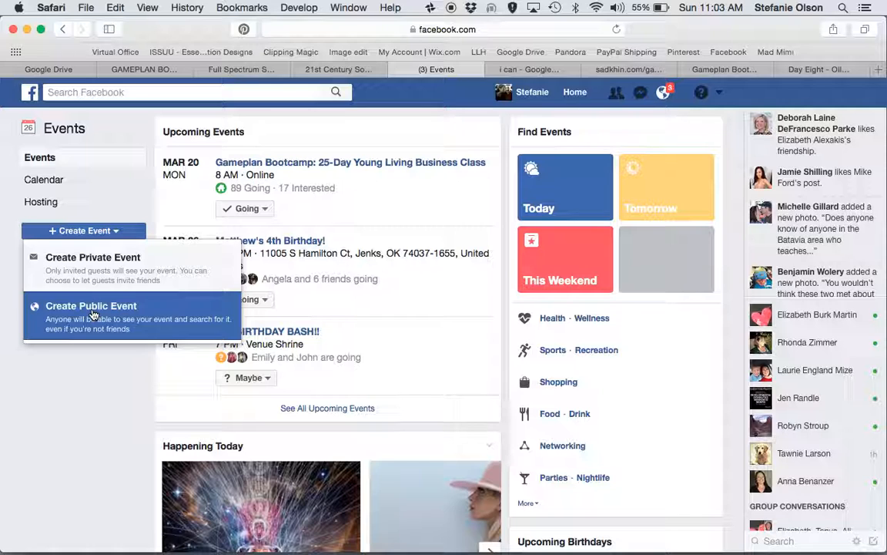
click(92, 314)
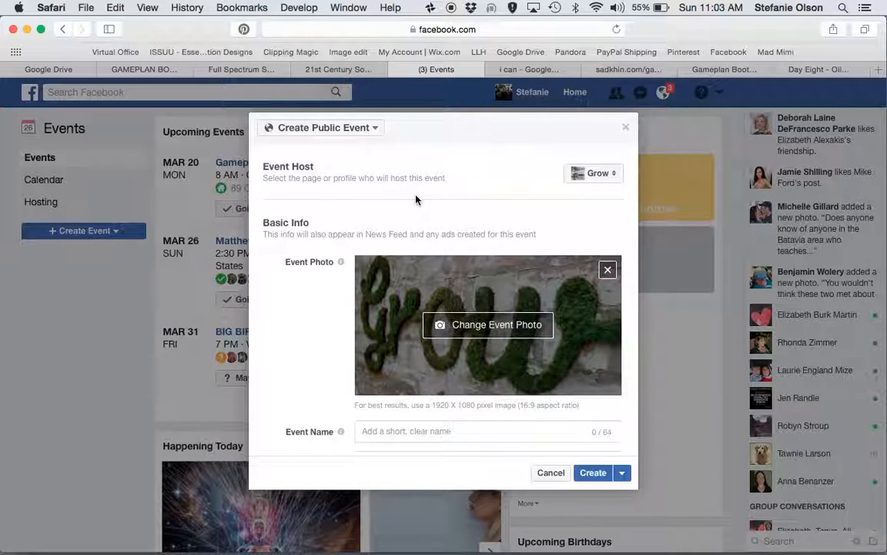
click(597, 173)
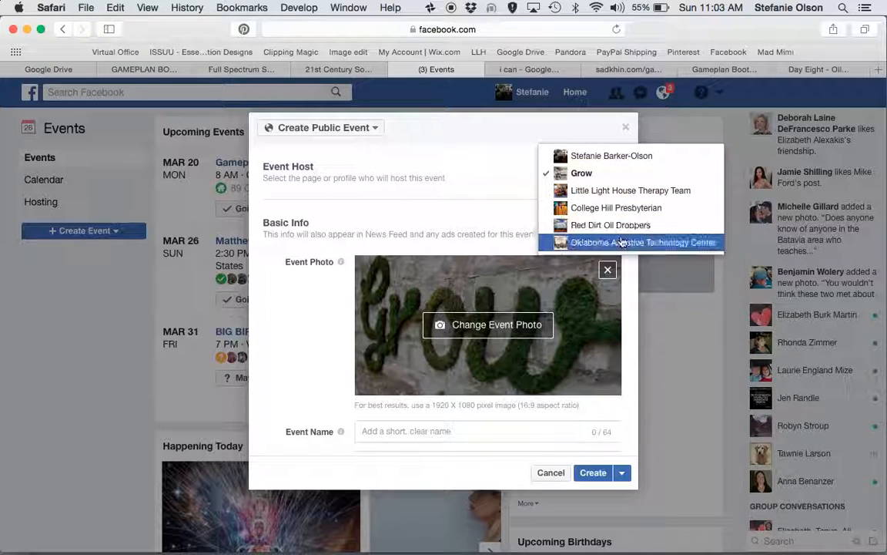
click(626, 156)
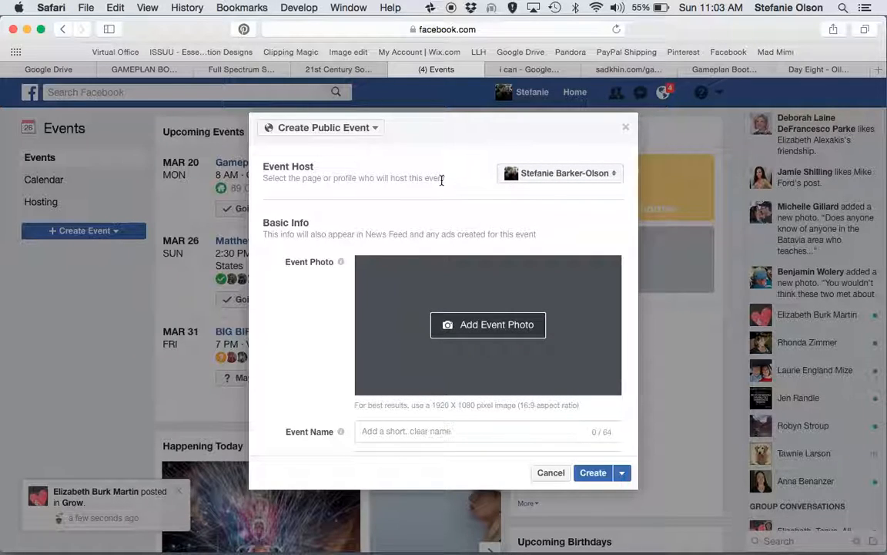
Add the Desktop image "Screen Shot 2017-03-26 at 9.51.30 AM" as the event photo
scroll(441, 179, down, 2)
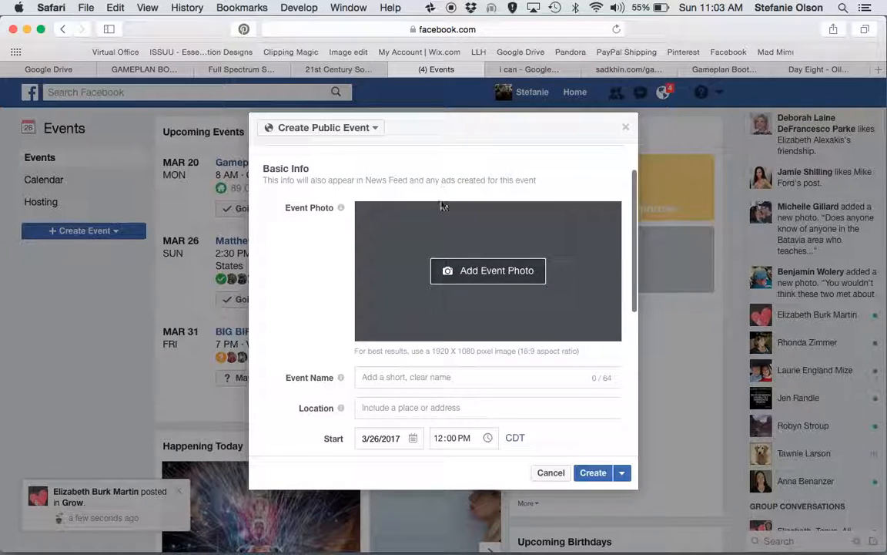
click(480, 275)
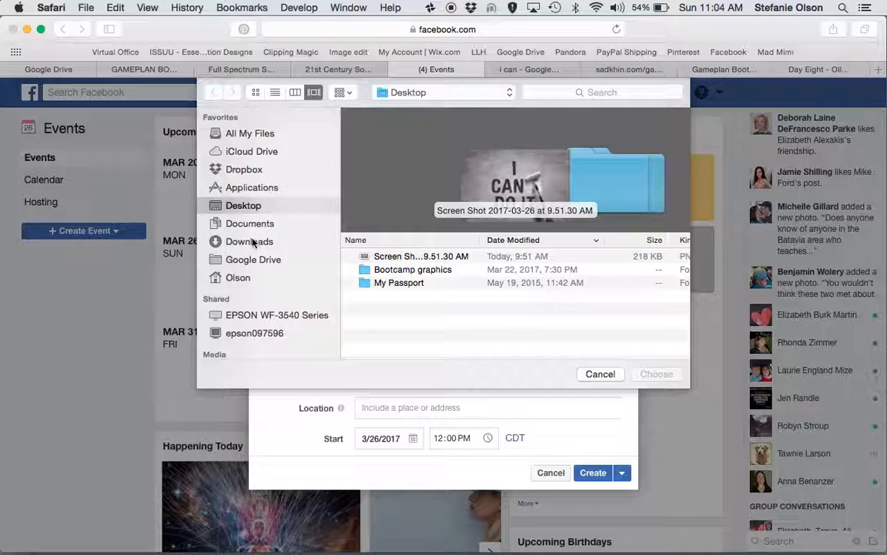
click(416, 261)
click(654, 372)
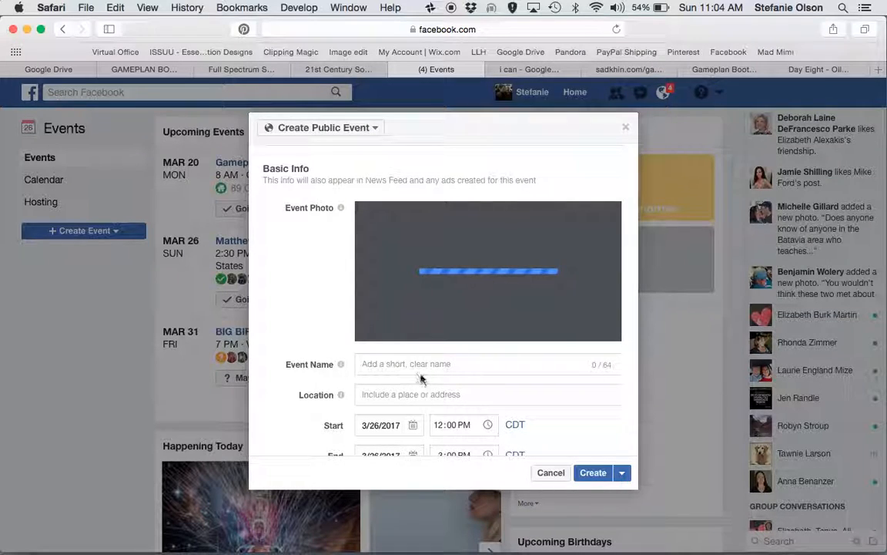
Name the event "My Oil Class" and set its location to the plain text "online"
click(415, 363)
text(My )
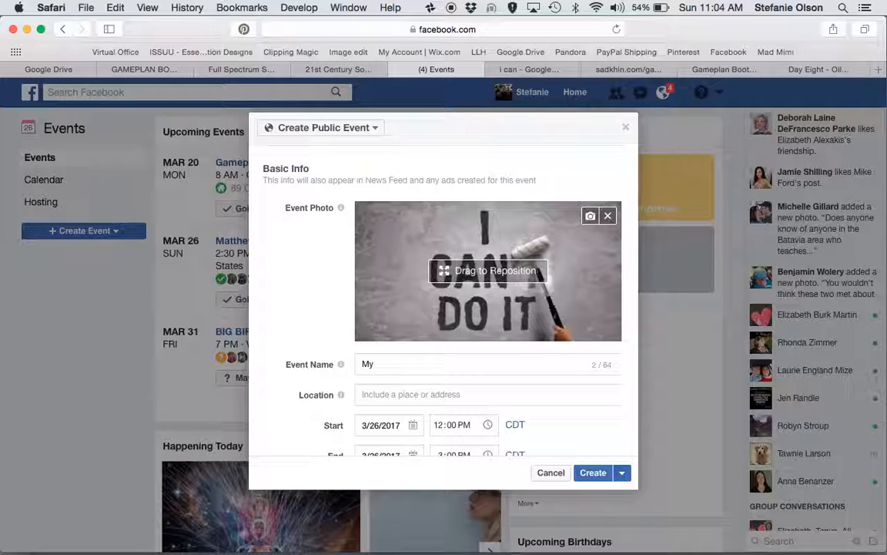
text(Oil Class)
text(o)
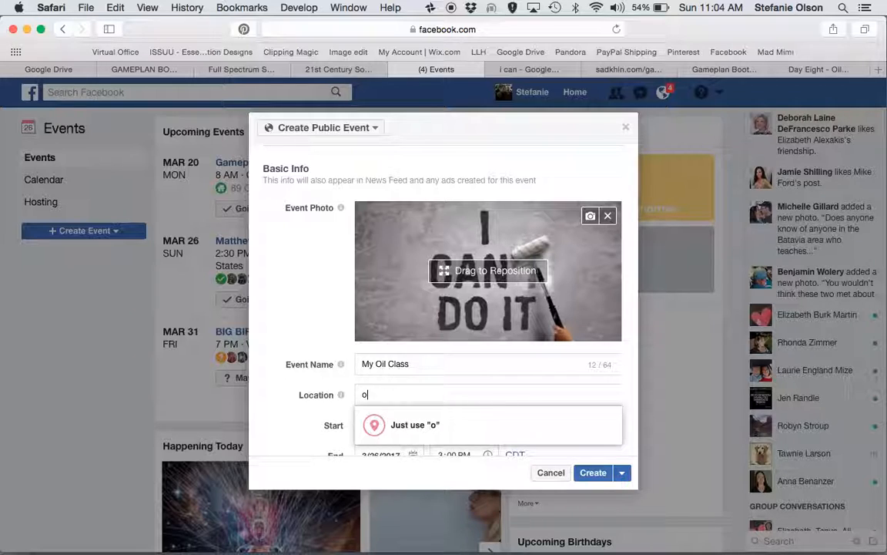
text(nline)
scroll(428, 462, down, 2)
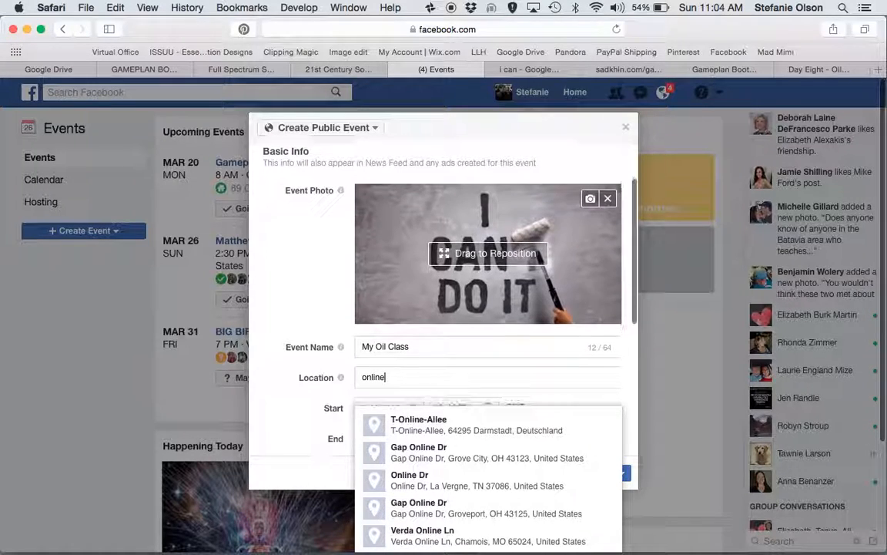
scroll(427, 466, down, 3)
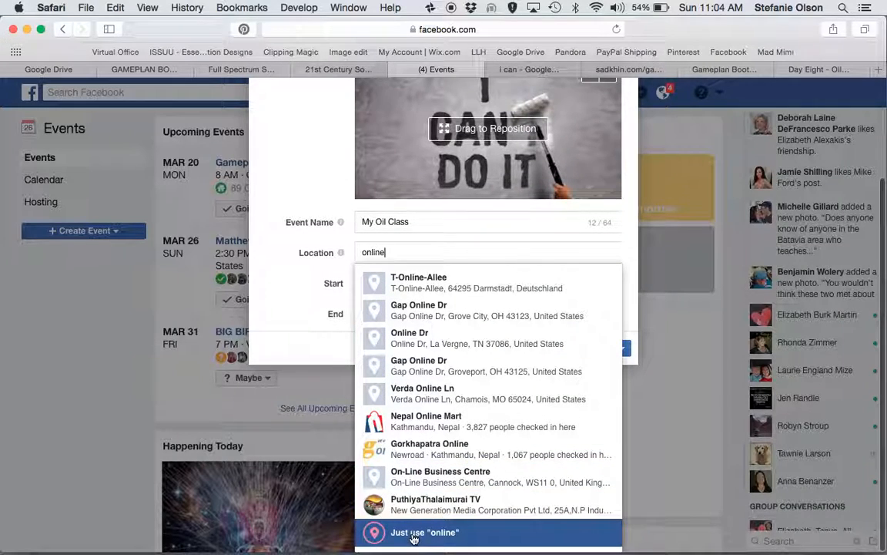
click(376, 533)
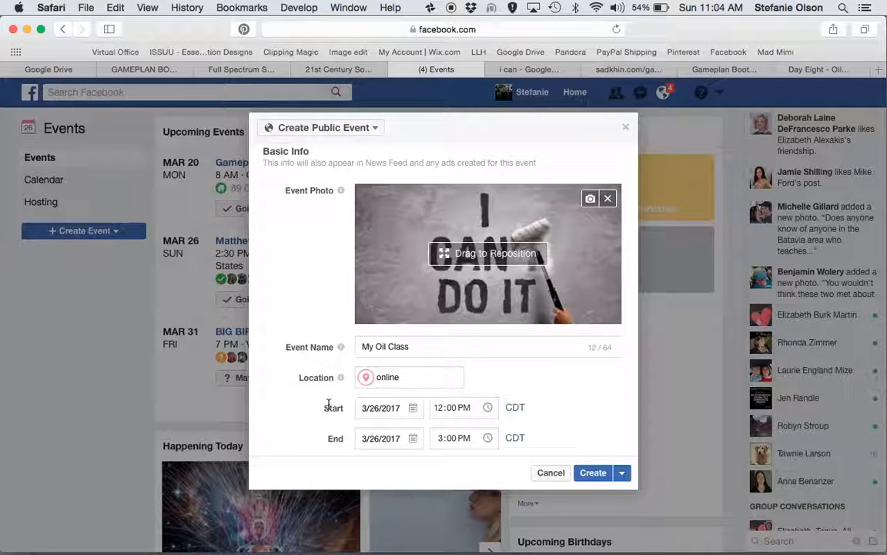
Set the event's start to 3/27/2017 at 9:00 AM
click(414, 409)
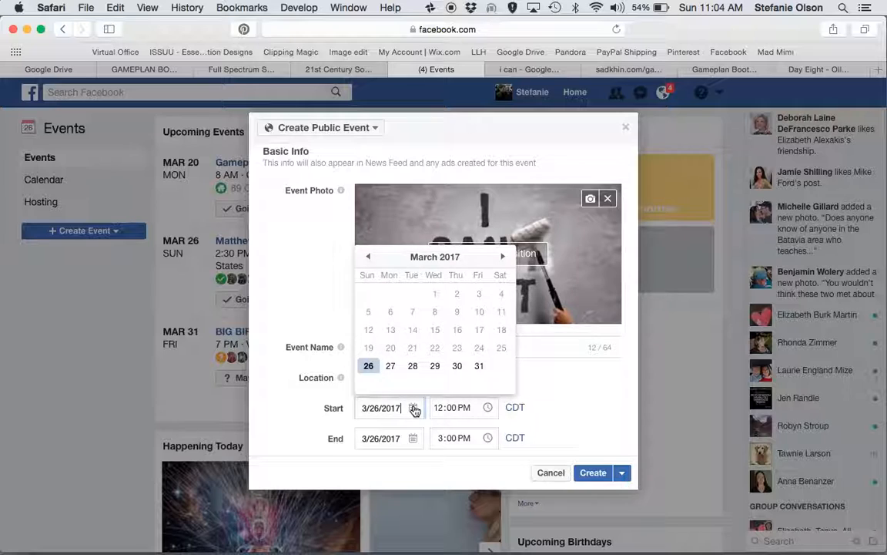
click(390, 366)
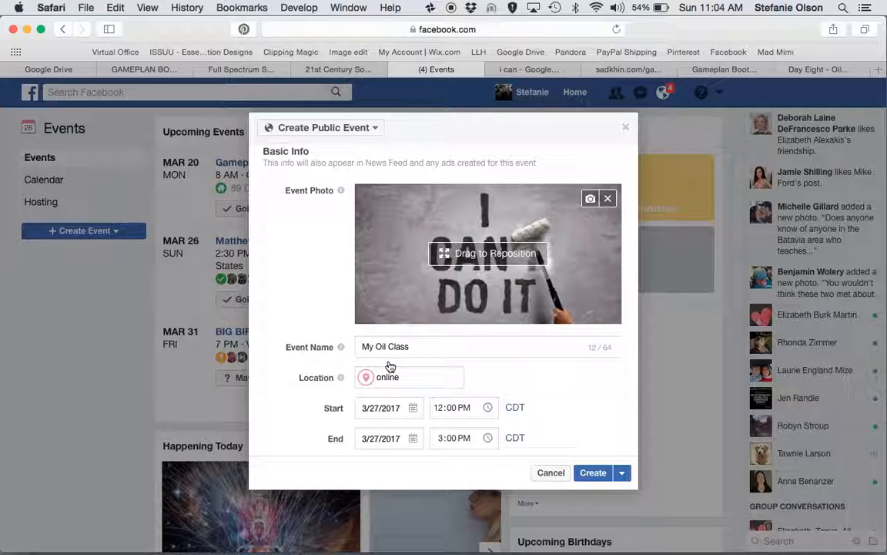
click(463, 414)
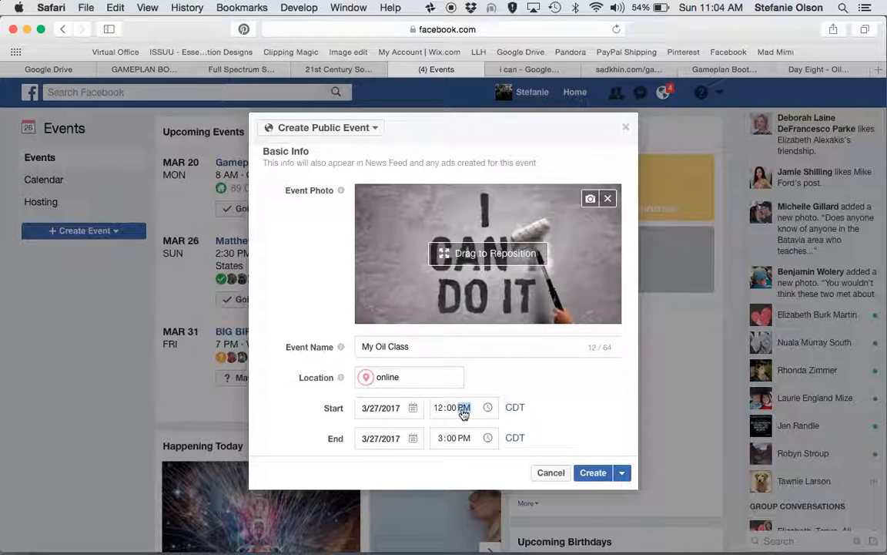
key(a)
click(440, 410)
text(9)
Set the event's end time to 10:00 AM
click(462, 440)
text(a)
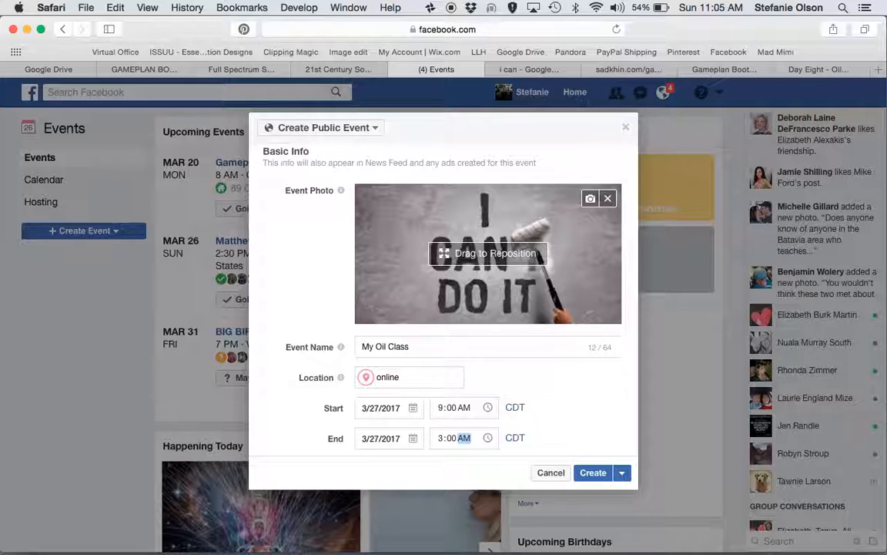
click(441, 438)
text(10)
Enter "Text" as the event description and "oils" as the keyword
scroll(442, 308, down, 5)
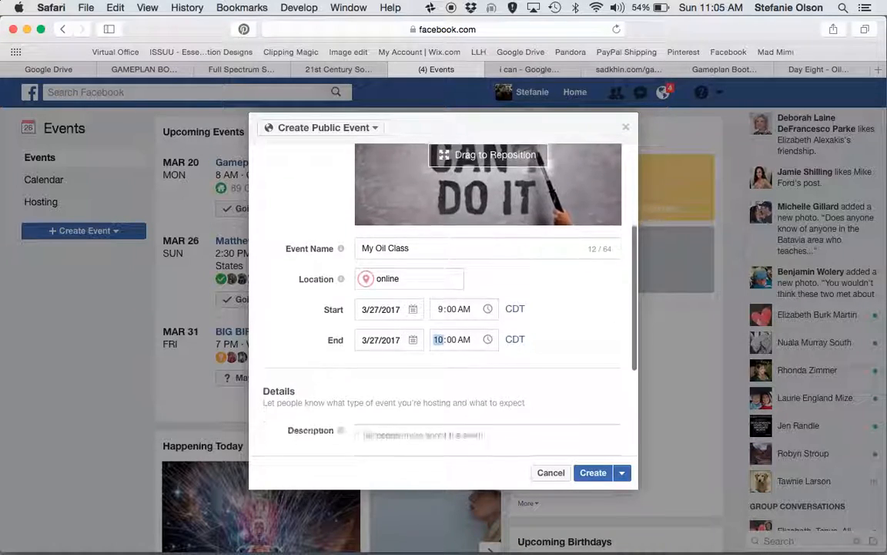
scroll(443, 309, down, 4)
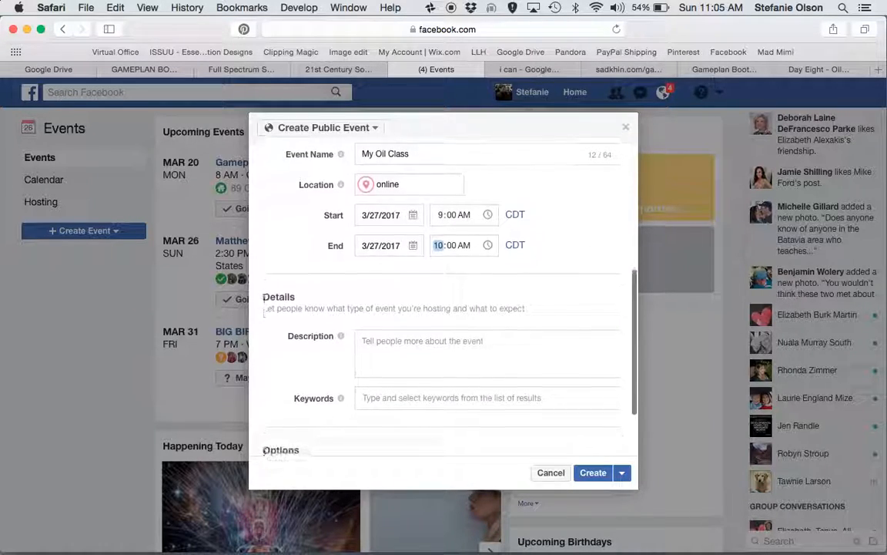
scroll(443, 308, down, 3)
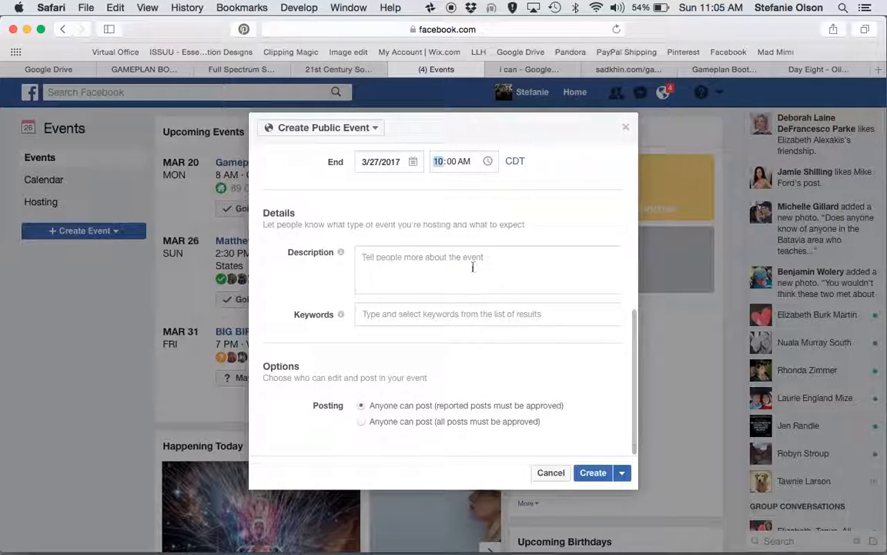
scroll(401, 254, up, 4)
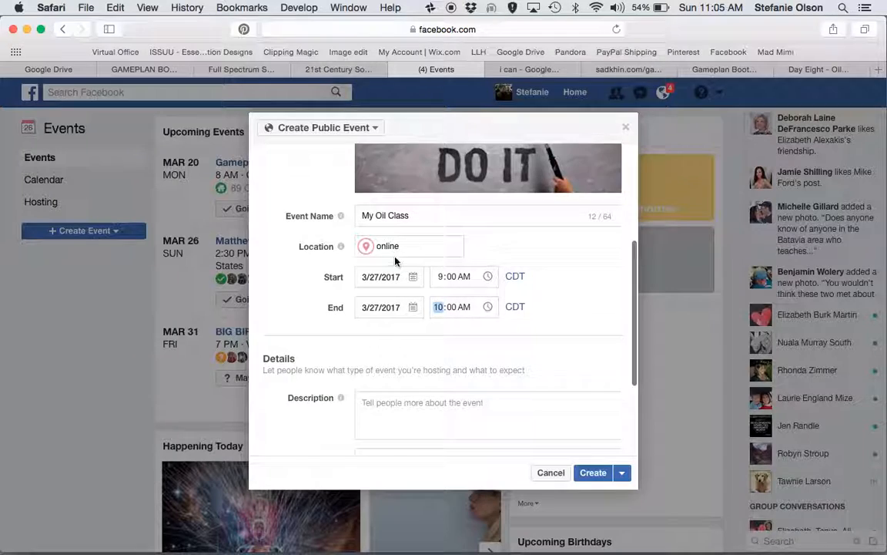
scroll(395, 261, down, 4)
click(363, 261)
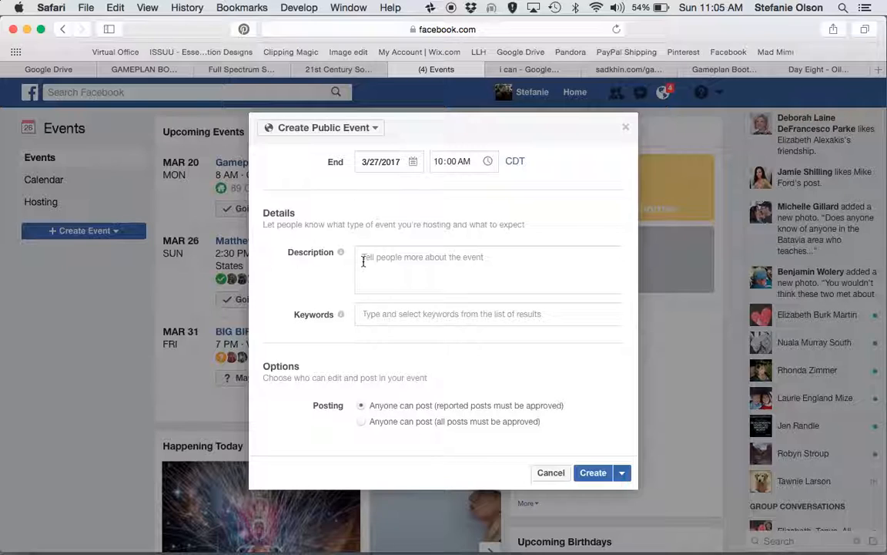
scroll(364, 262, up, 3)
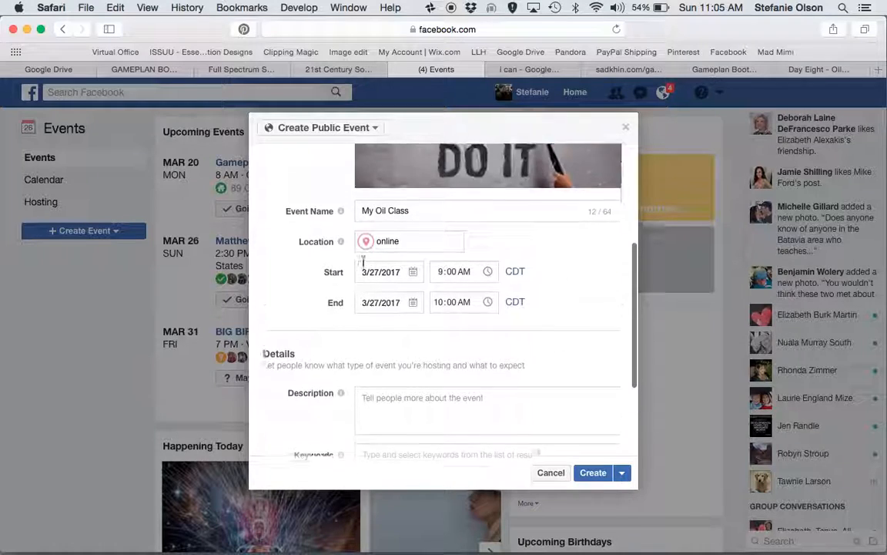
scroll(363, 262, down, 3)
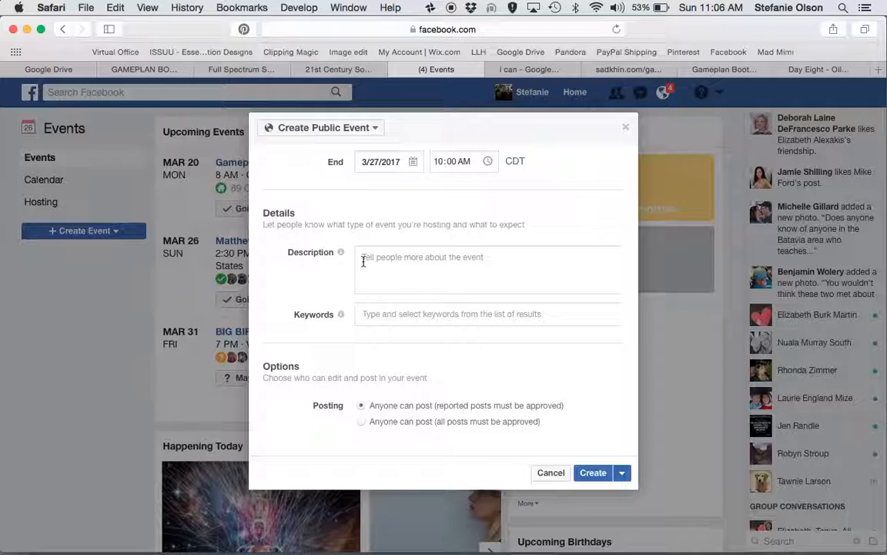
click(391, 312)
click(370, 261)
text(Text)
key(Tab)
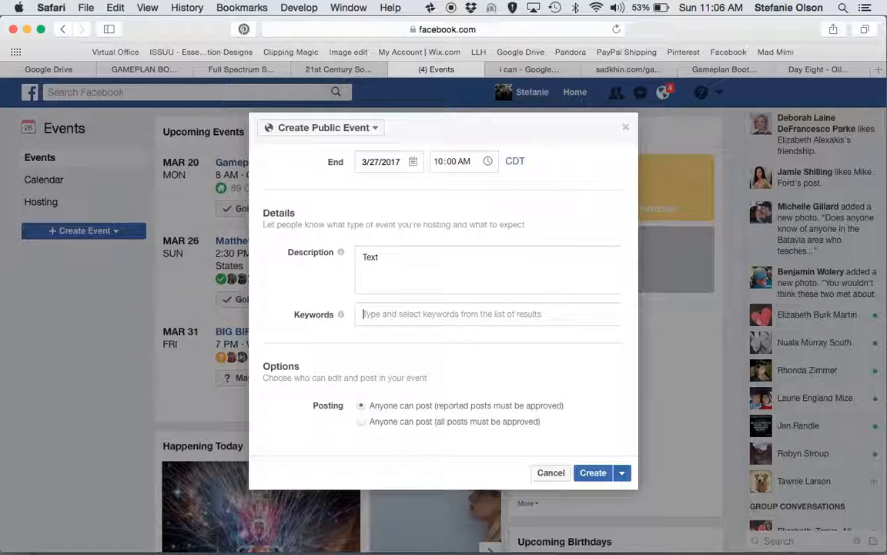
text(oils)
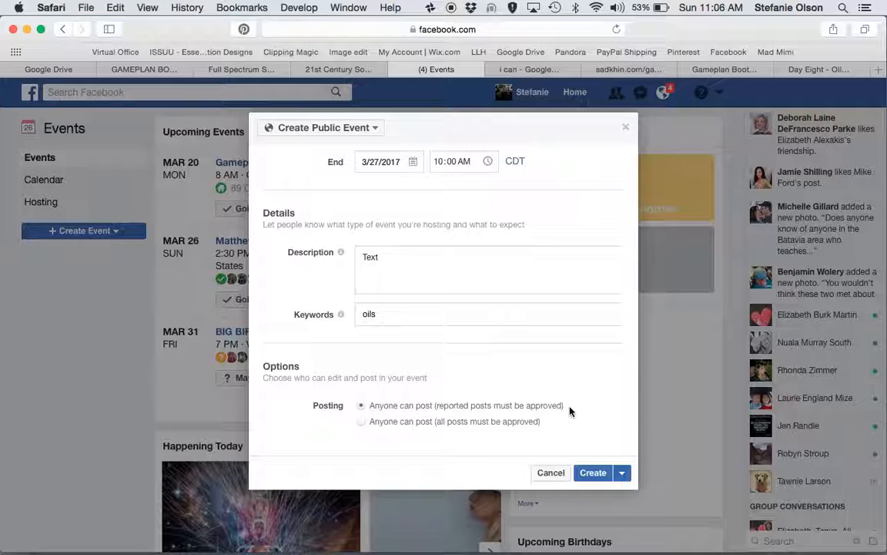
Examine the two posting approval options and the event's scheduled publication settings, keeping reported-post approval and cancelling the scheduling
click(361, 422)
click(361, 407)
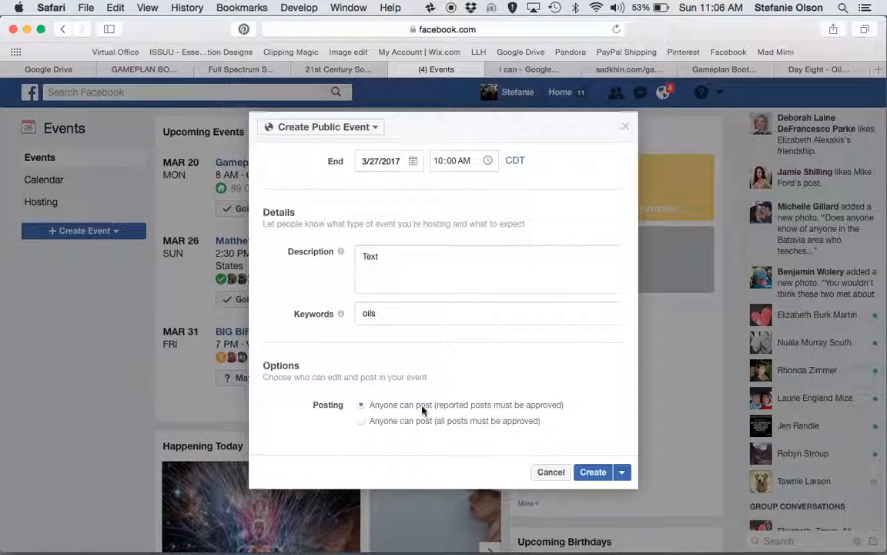
click(623, 474)
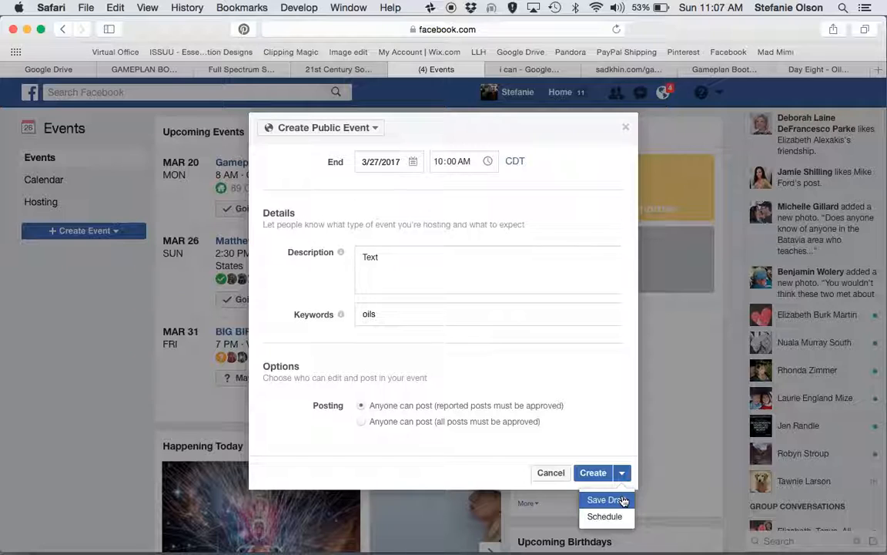
click(605, 517)
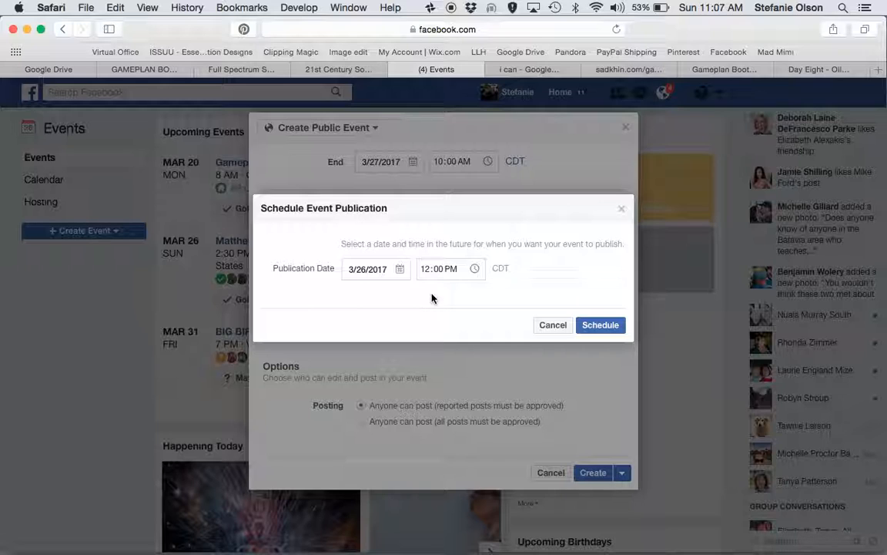
click(556, 327)
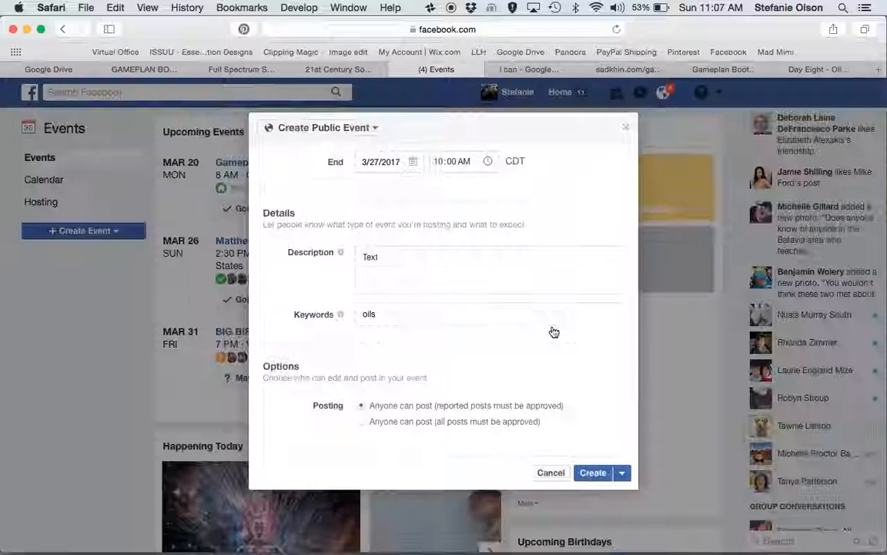
Create the My Oil Class event and return through the home page to the list of upcoming events
click(591, 475)
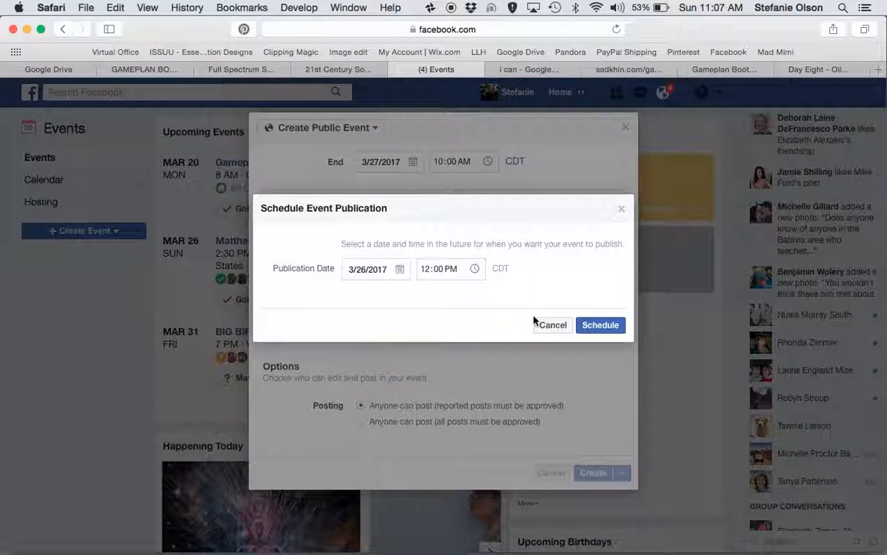
click(606, 326)
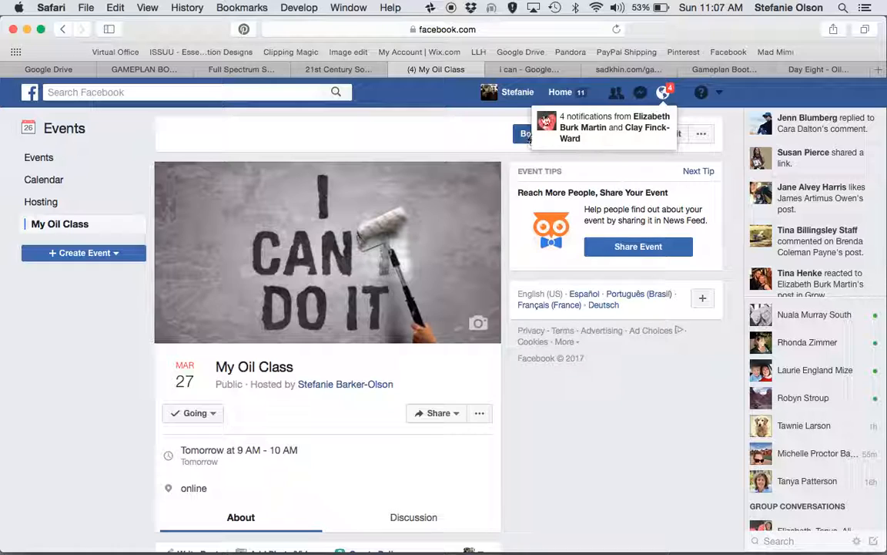
click(560, 93)
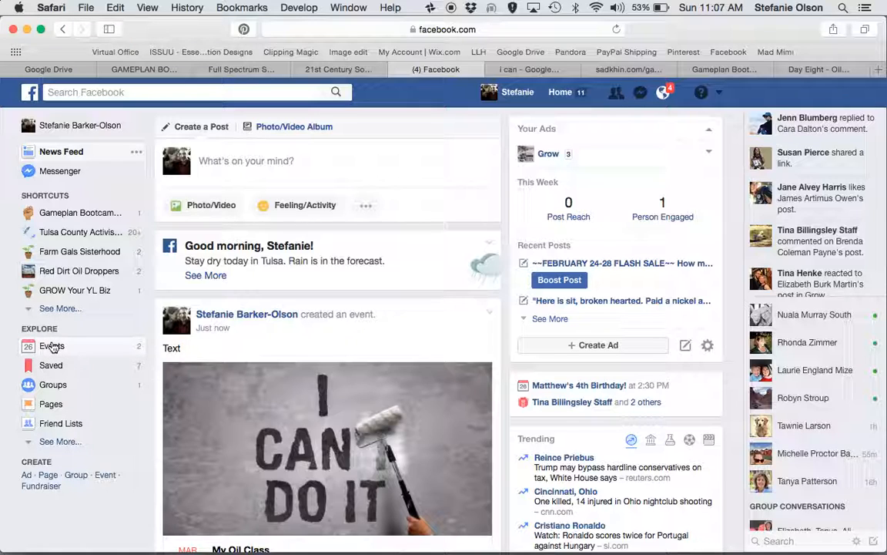
click(57, 347)
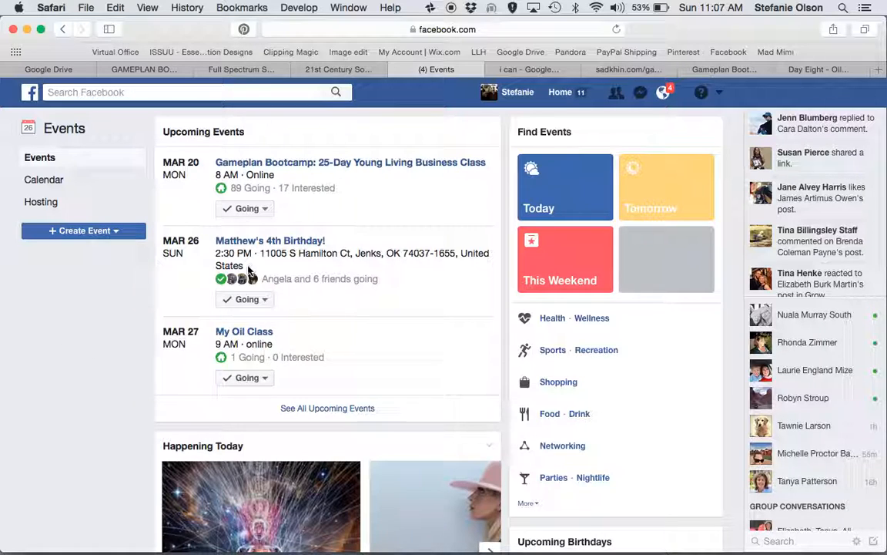
Open the My Oil Class event from the Events section of the personal profile
click(520, 99)
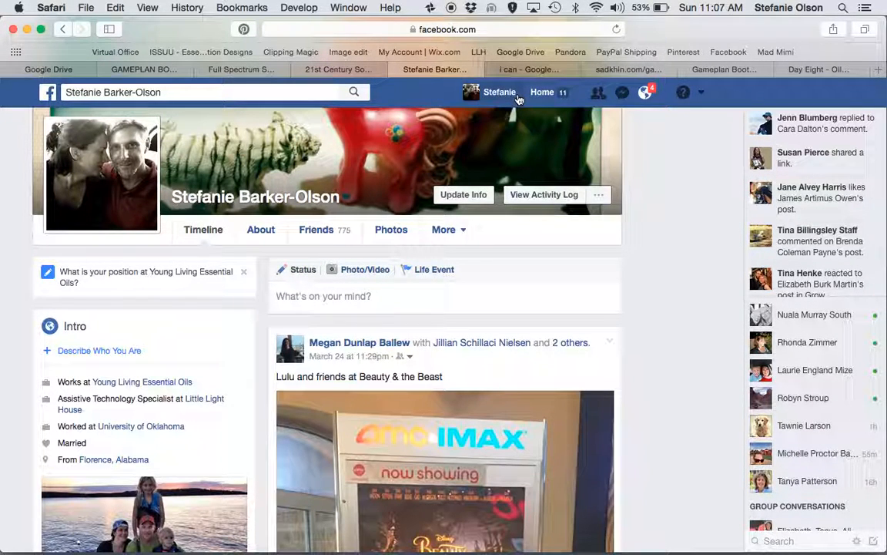
click(460, 232)
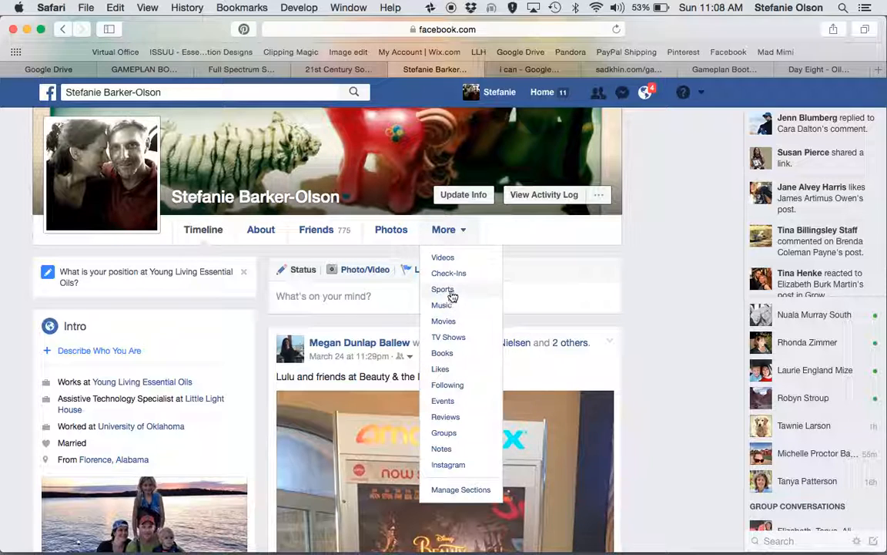
click(441, 401)
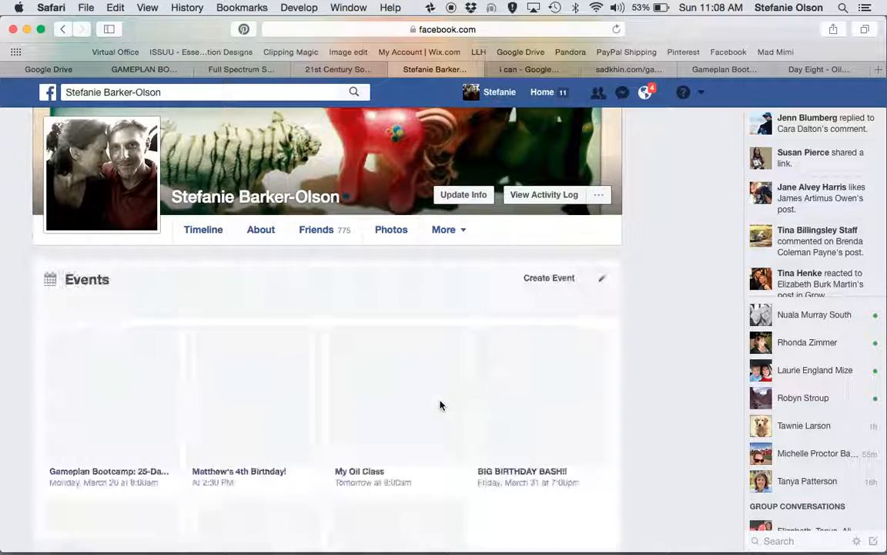
scroll(193, 406, down, 3)
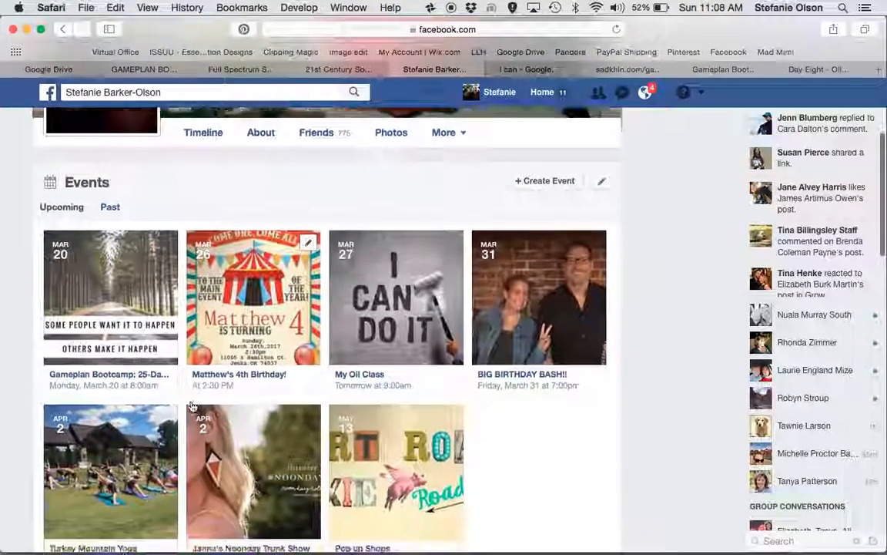
scroll(193, 405, down, 1)
mouse_move(356, 349)
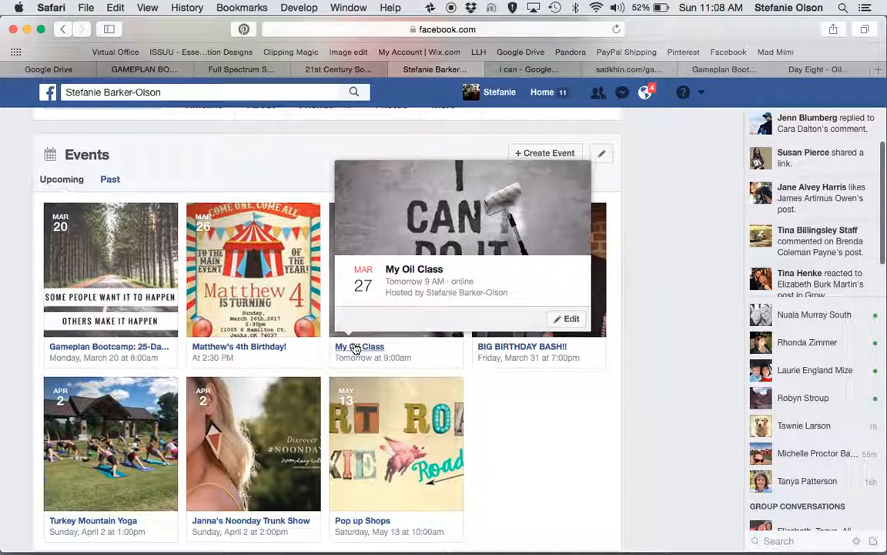
click(356, 347)
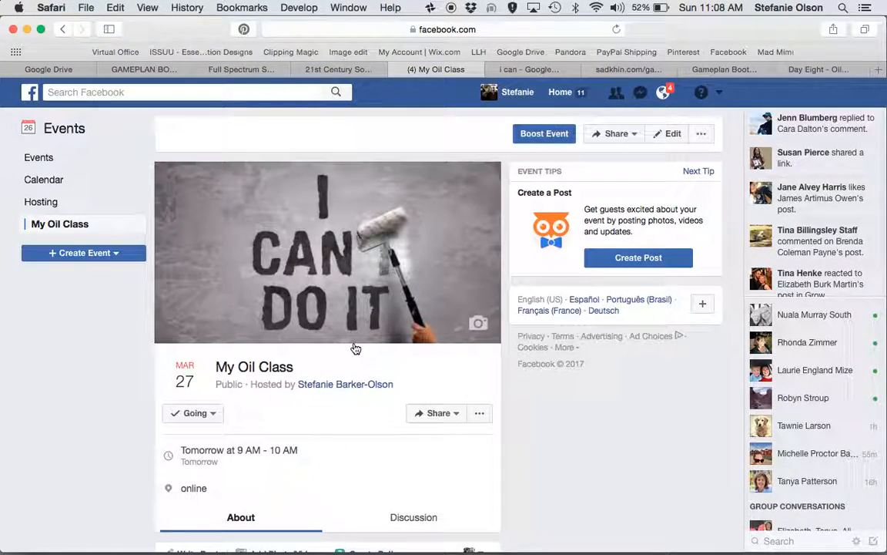
Delete the My Oil Class event from its edit form, choosing Delete Event instead of Cancel Event
click(701, 135)
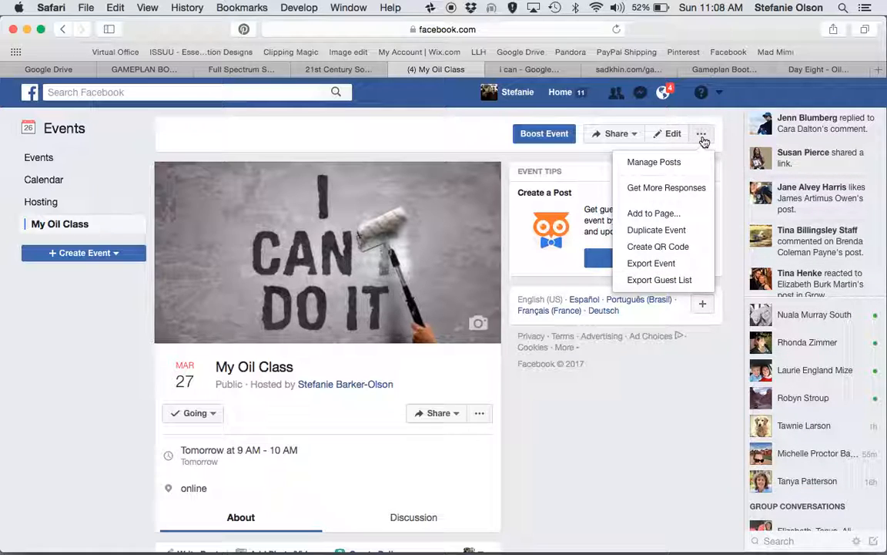
click(669, 136)
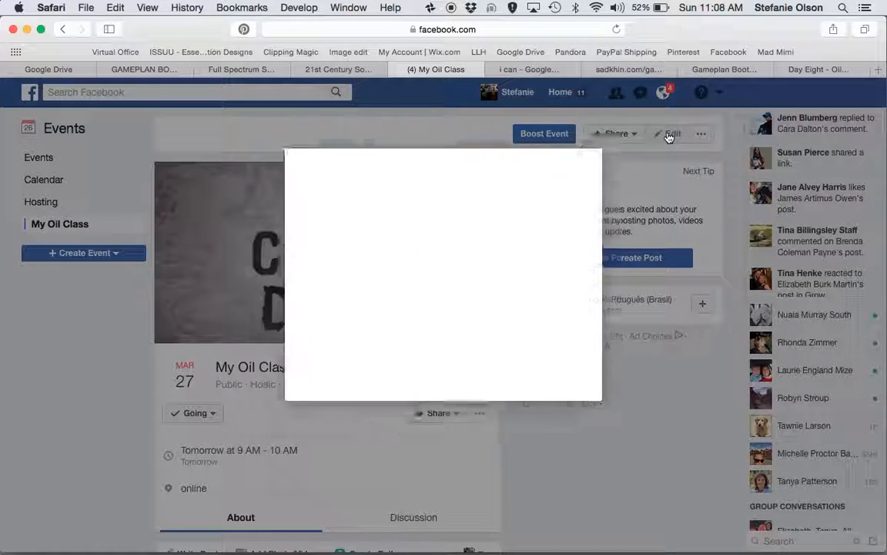
scroll(370, 367, down, 3)
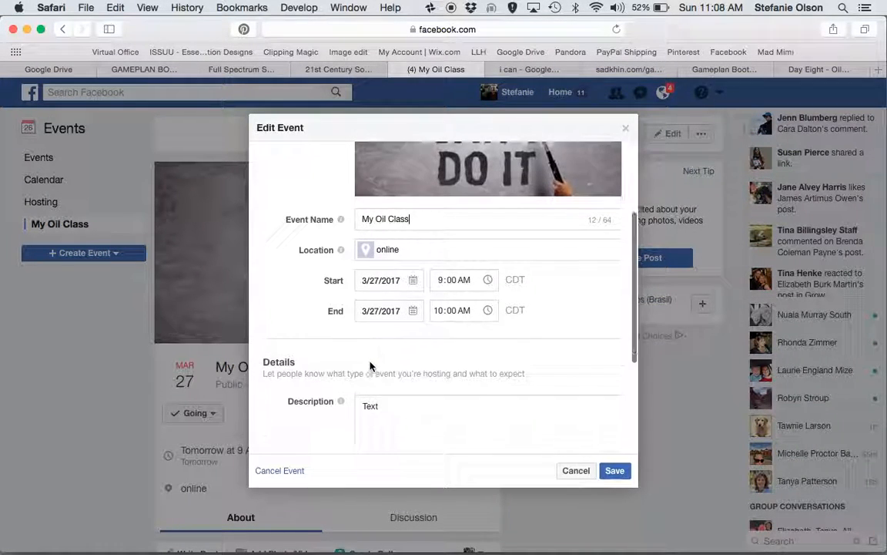
scroll(301, 456, down, 5)
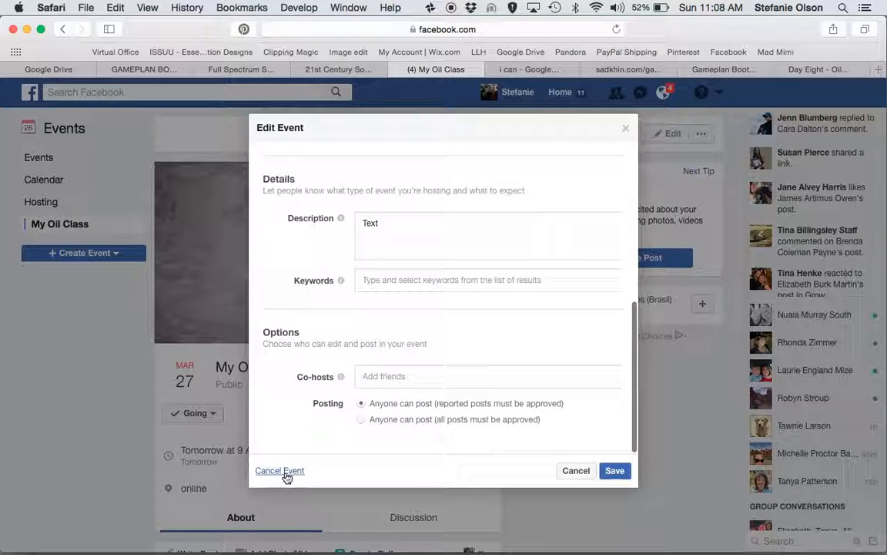
click(283, 472)
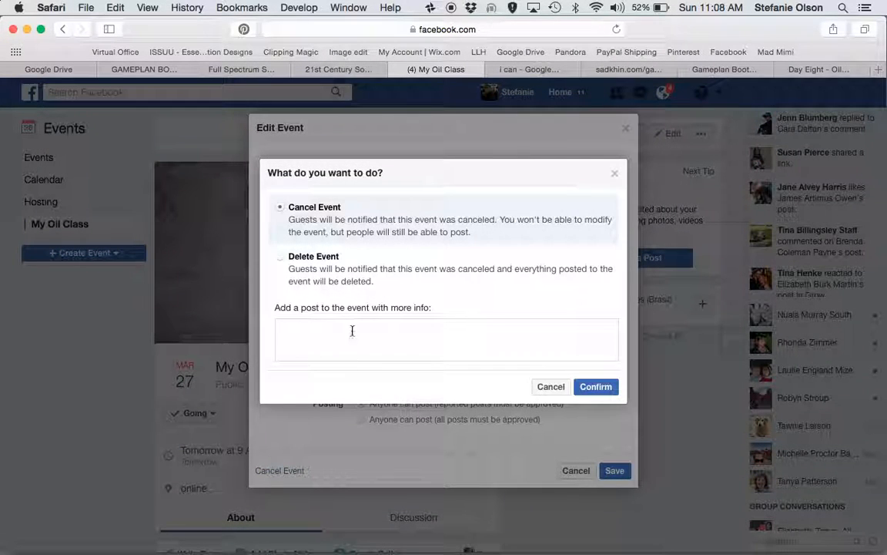
click(282, 259)
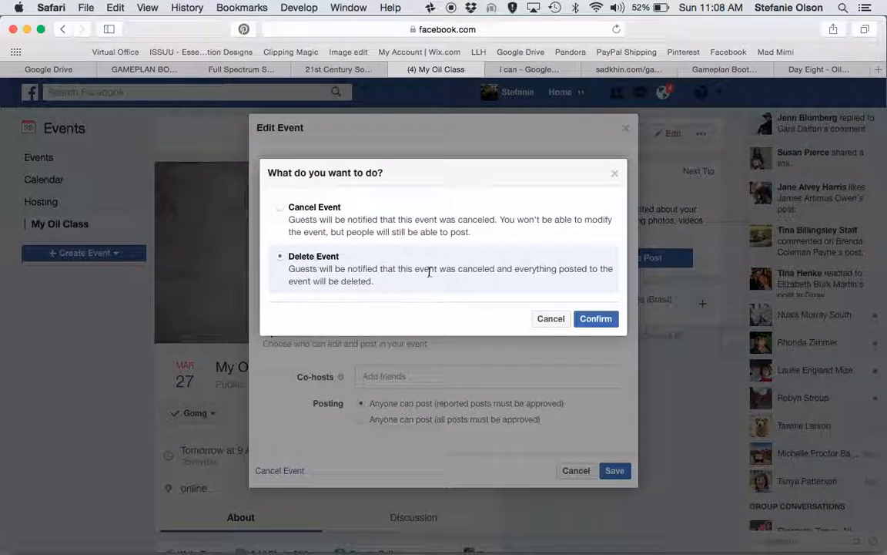
click(594, 319)
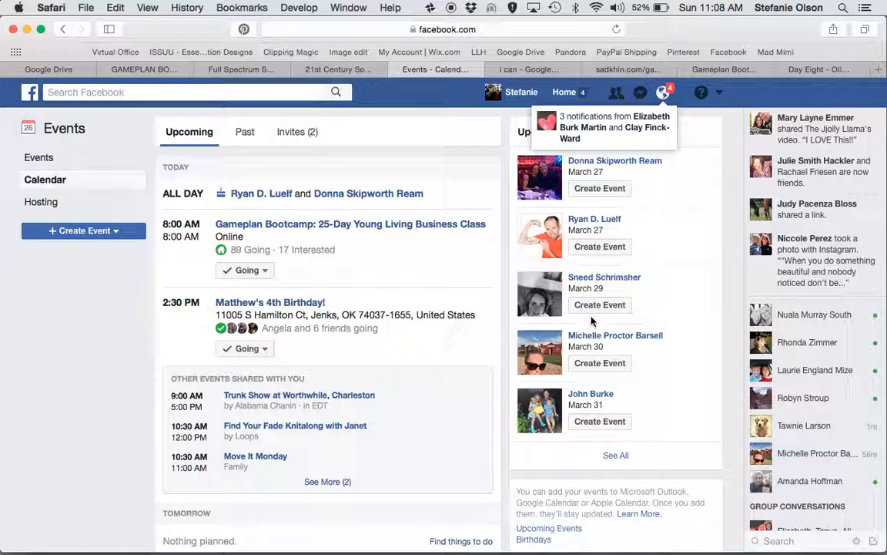
Check the upcoming events calendar and the home news feed for the deleted oil class event
scroll(355, 373, down, 10)
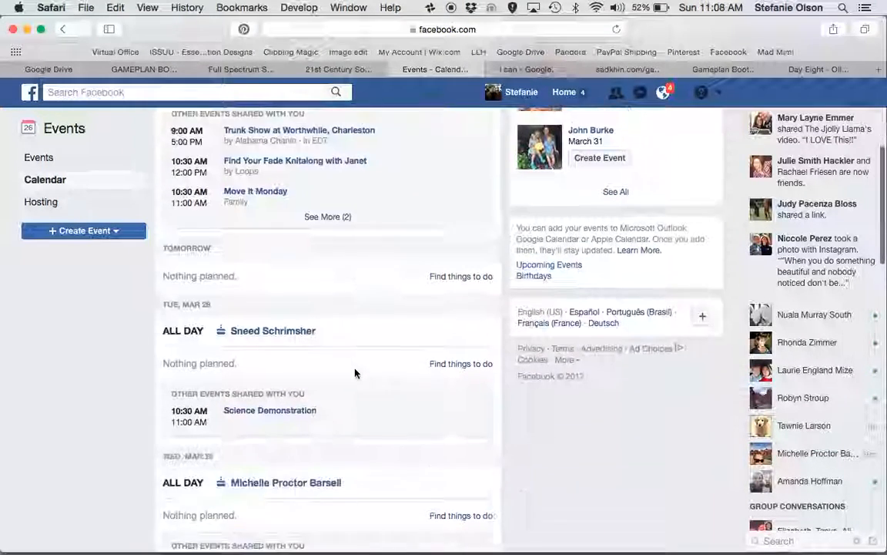
scroll(355, 373, up, 10)
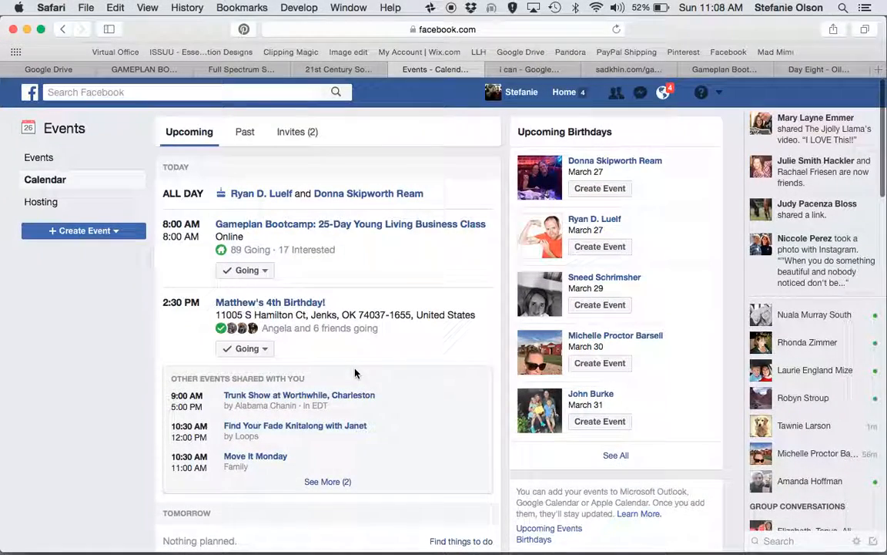
click(564, 93)
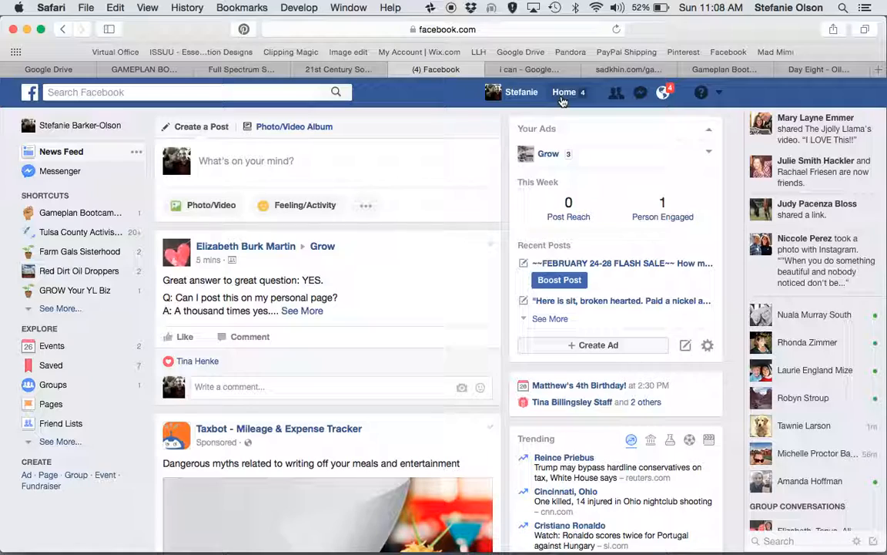
scroll(562, 101, down, 5)
scroll(563, 101, up, 5)
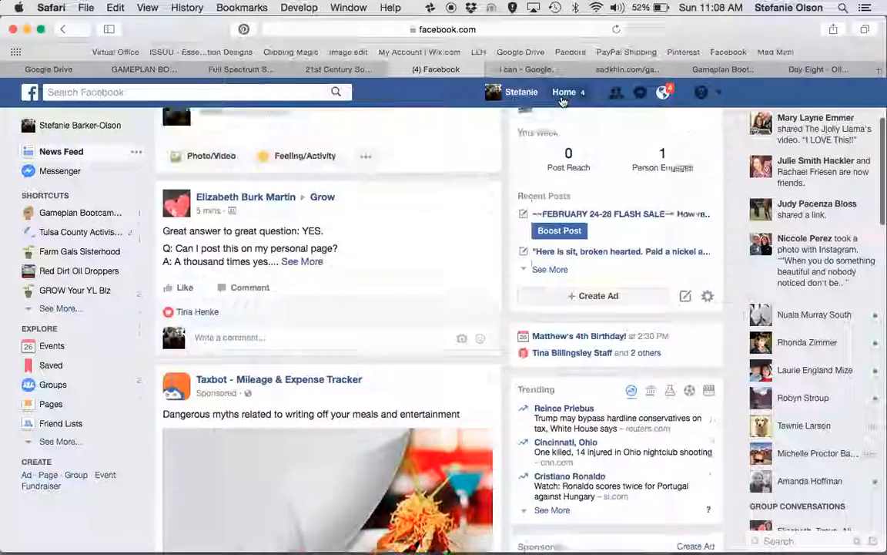